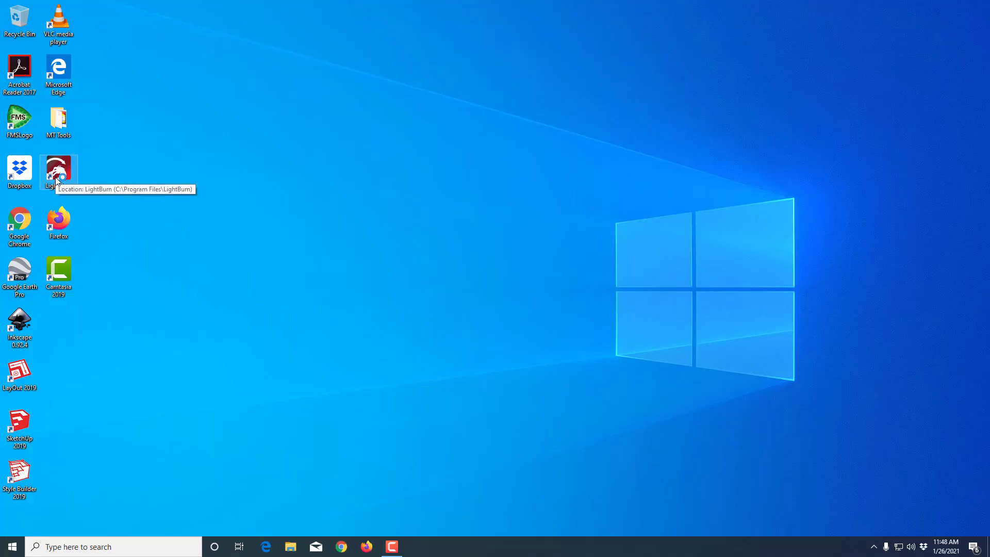
Step: Launch LightBurn, start an import, search 'round' and pick the 'round tuit' file from the 3dmodeling folder
double_click(57, 176)
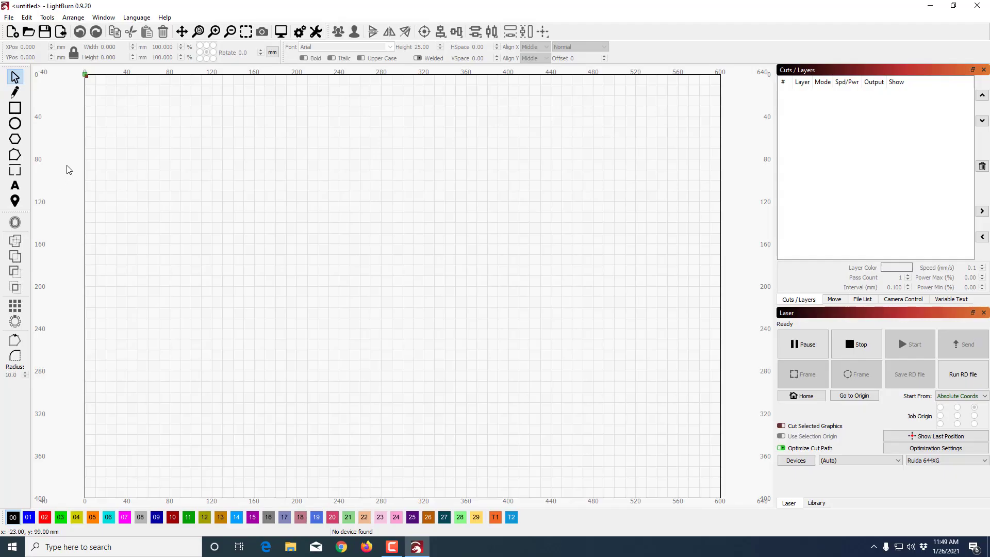
click(8, 17)
click(37, 72)
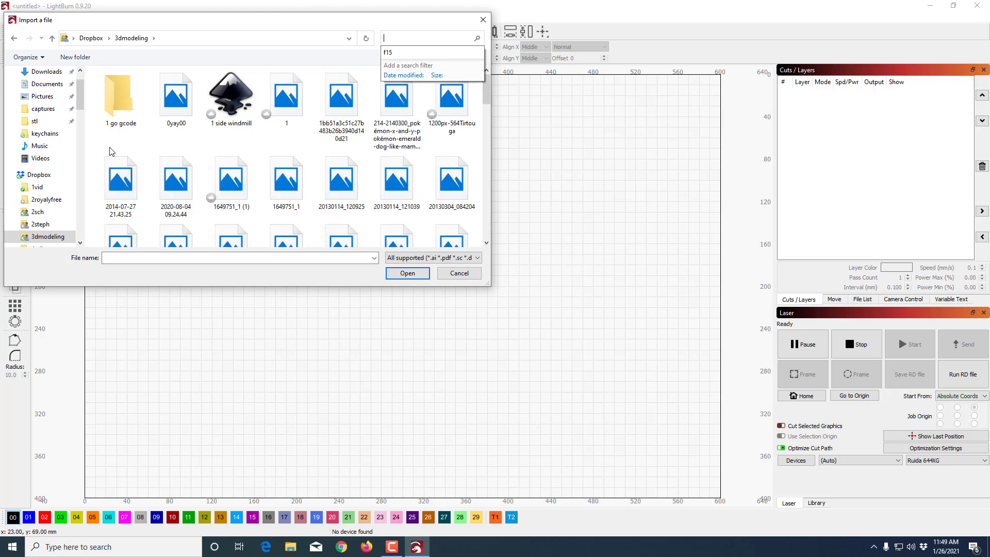
text(rount)
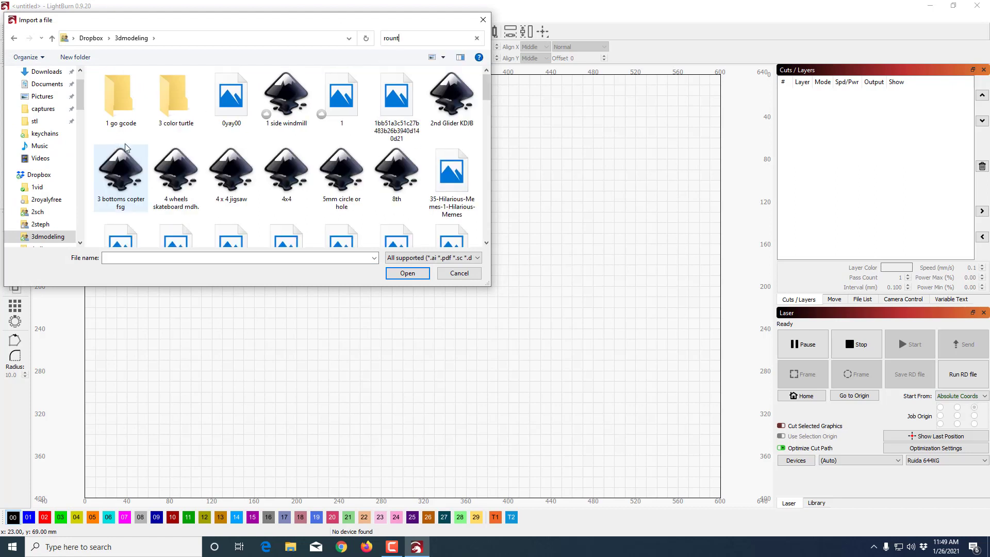
key(BackSpace)
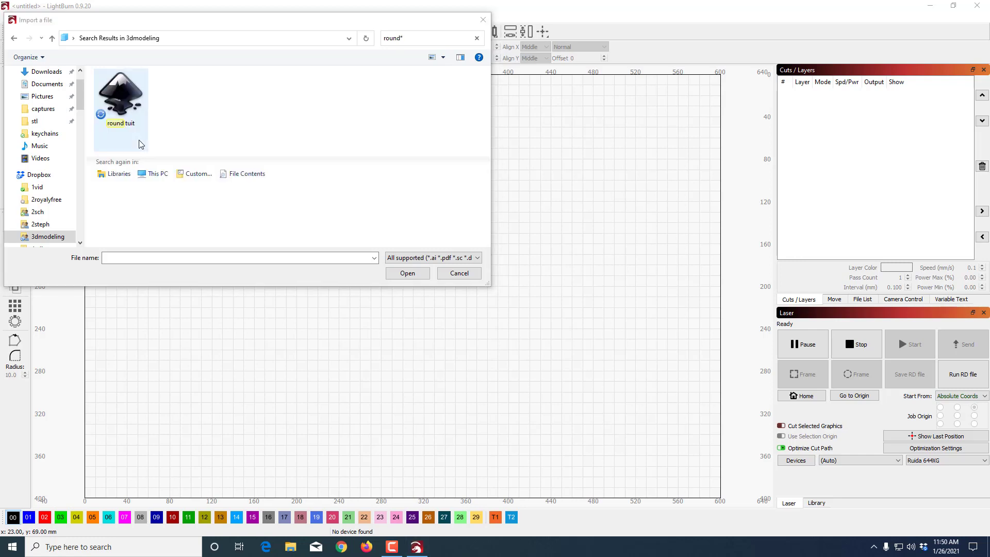
click(122, 109)
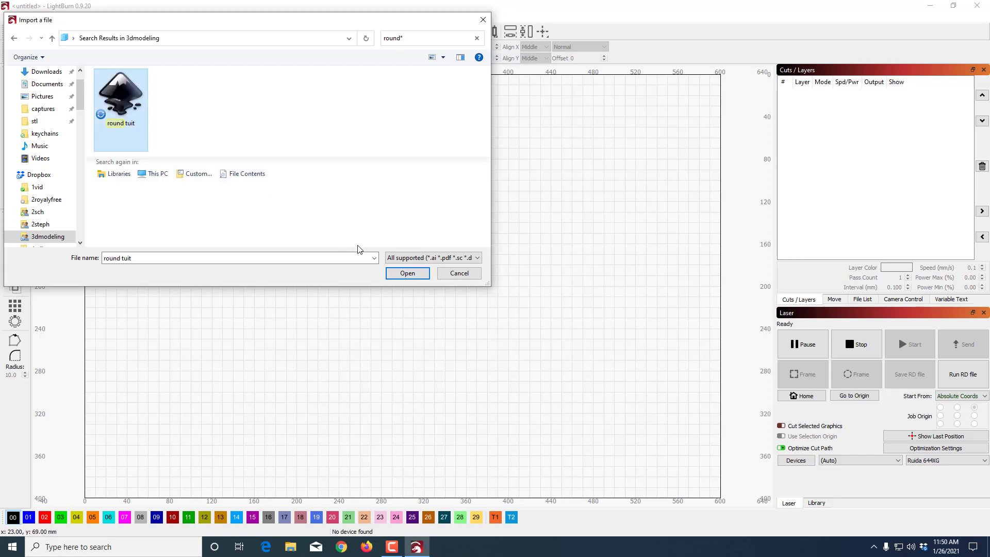
Step: Import the 'round tuit' design, shrink it to about 72 × 57 mm and move it near the top-left corner
click(406, 273)
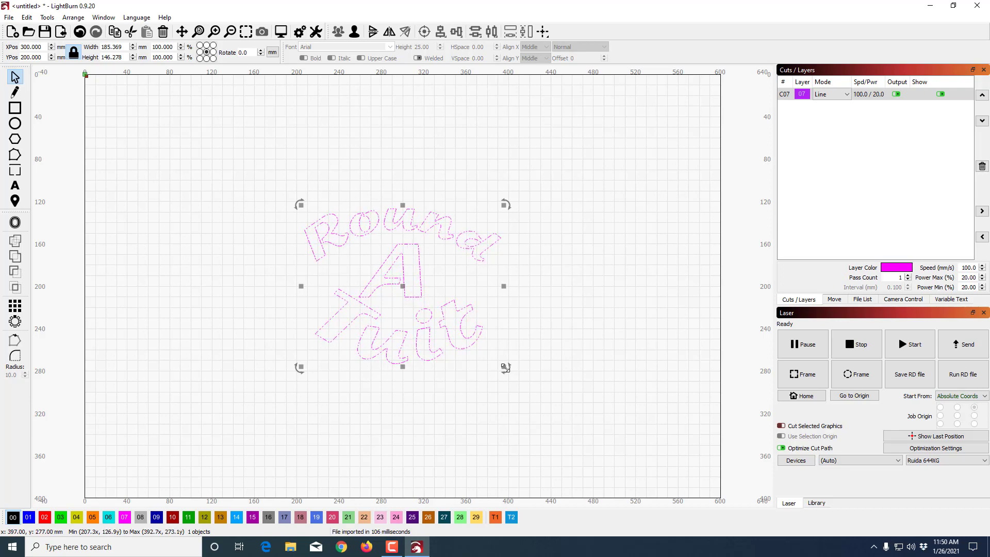
drag(504, 366, 385, 272)
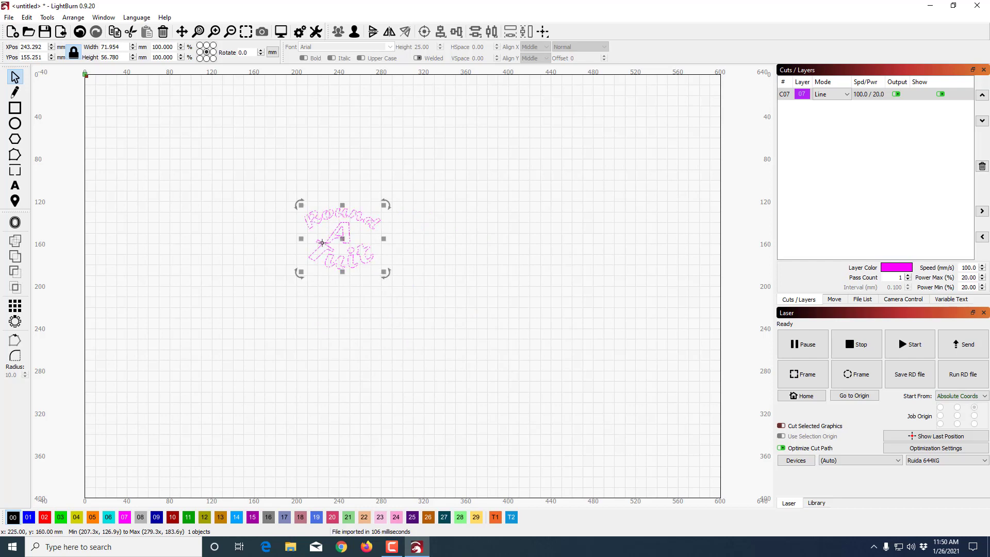
drag(320, 241, 146, 164)
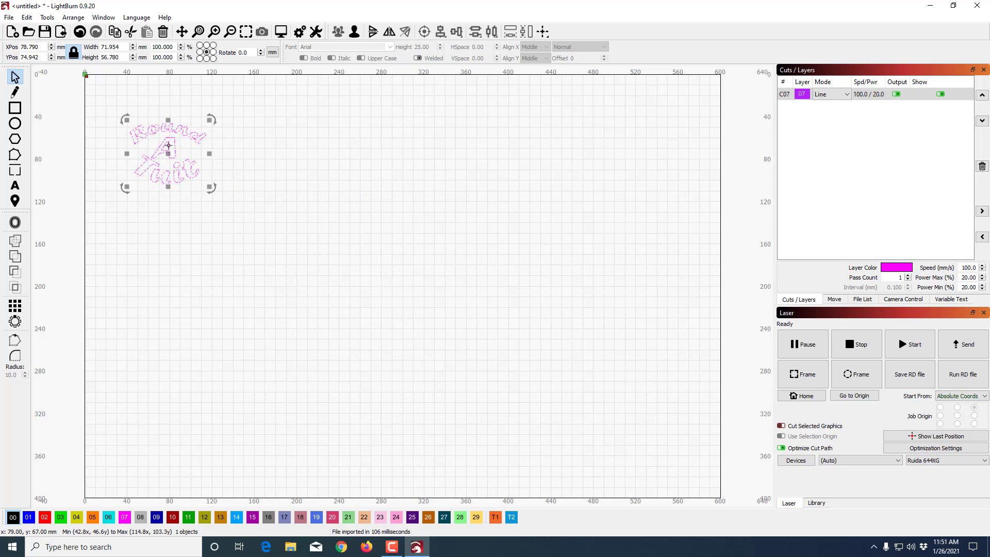
scroll(168, 145, up, 4)
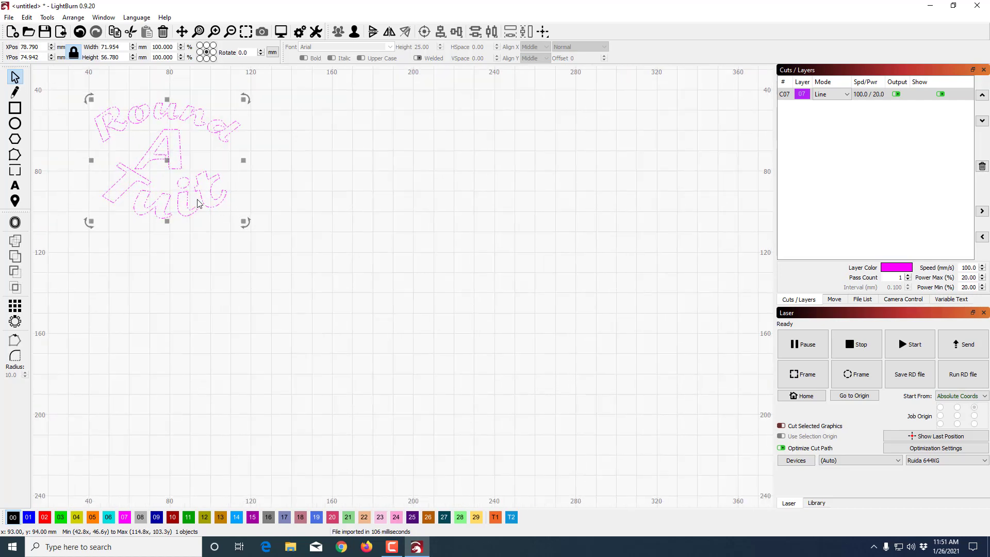
scroll(196, 198, down, 3)
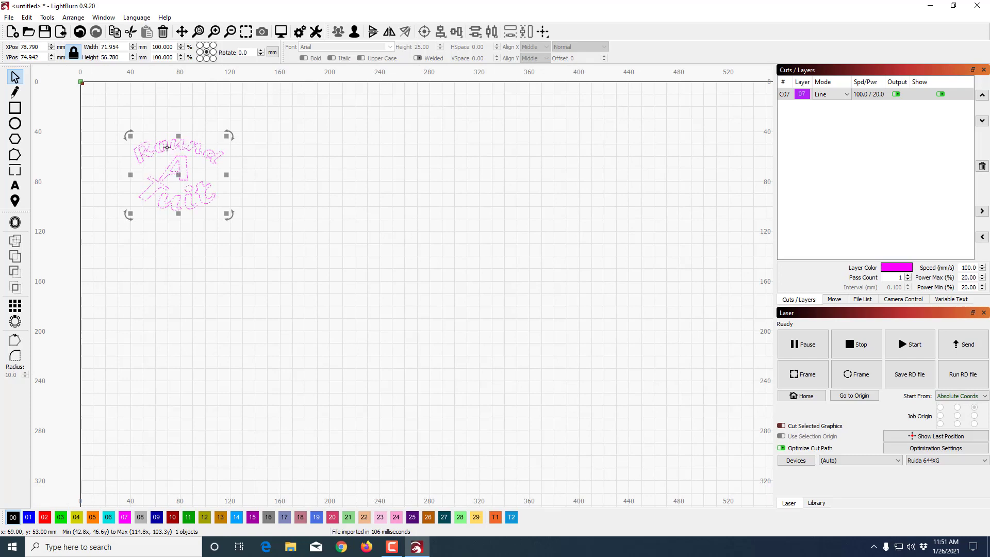
drag(167, 147, 138, 126)
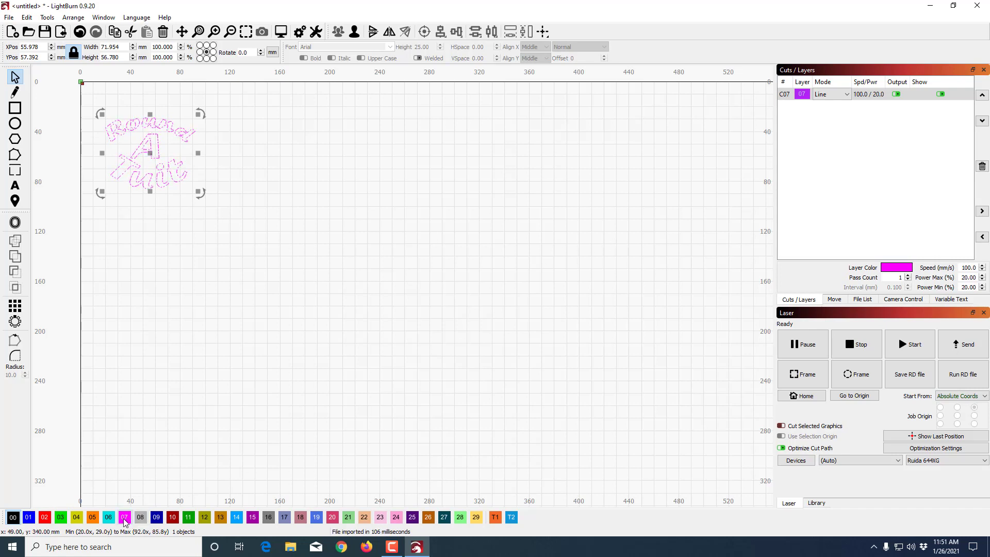
Step: Assign the design to layer C05 in Fill+Line mode with 30% maximum power
click(93, 519)
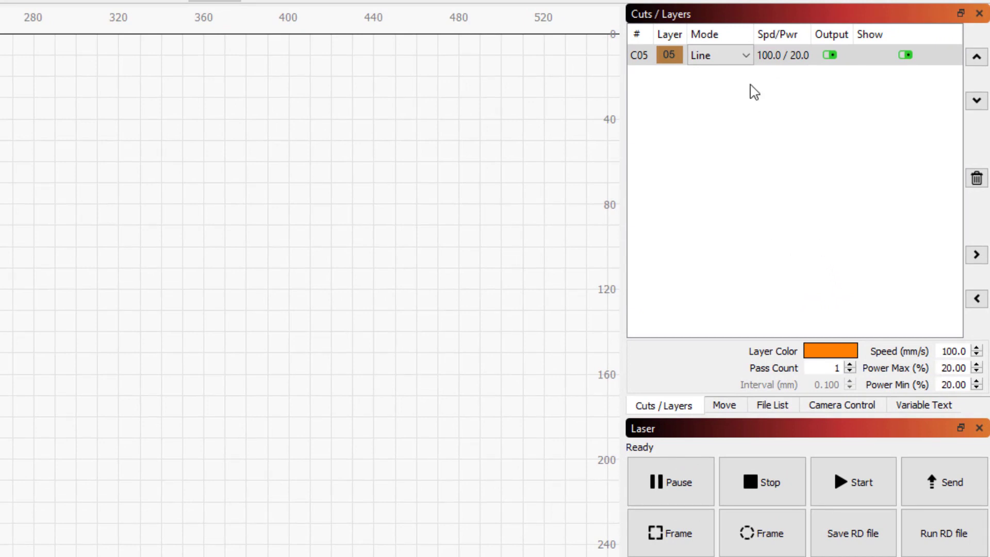
click(747, 56)
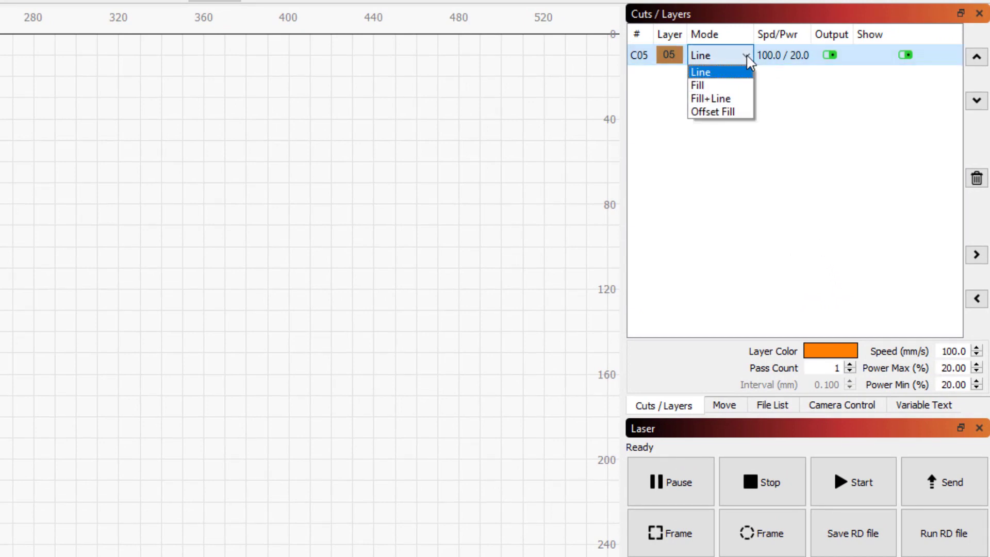
click(714, 102)
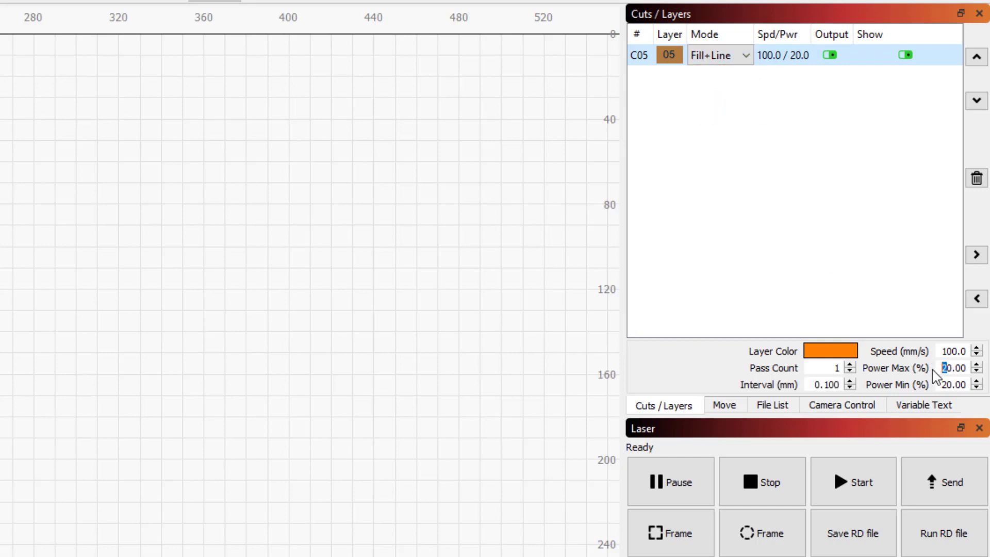
text(3)
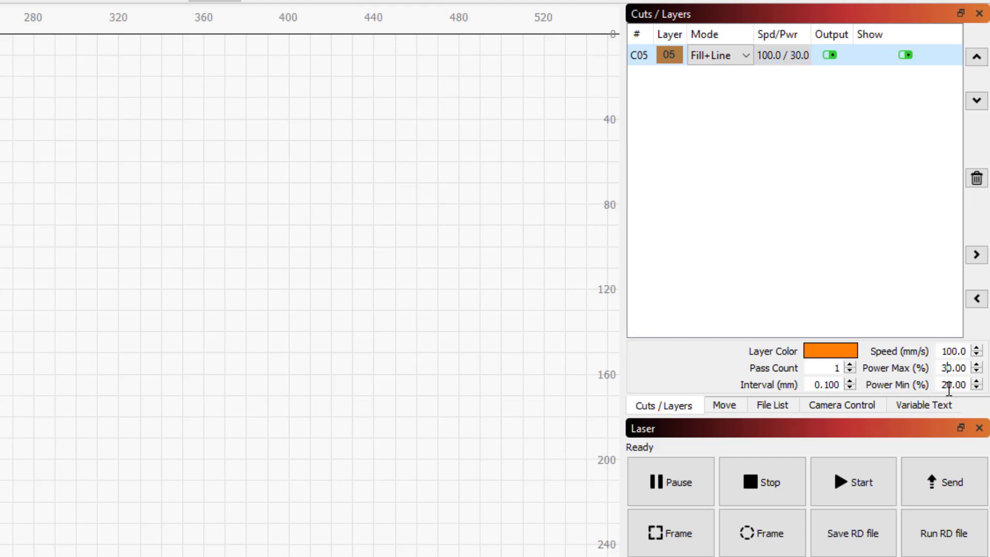
text(3)
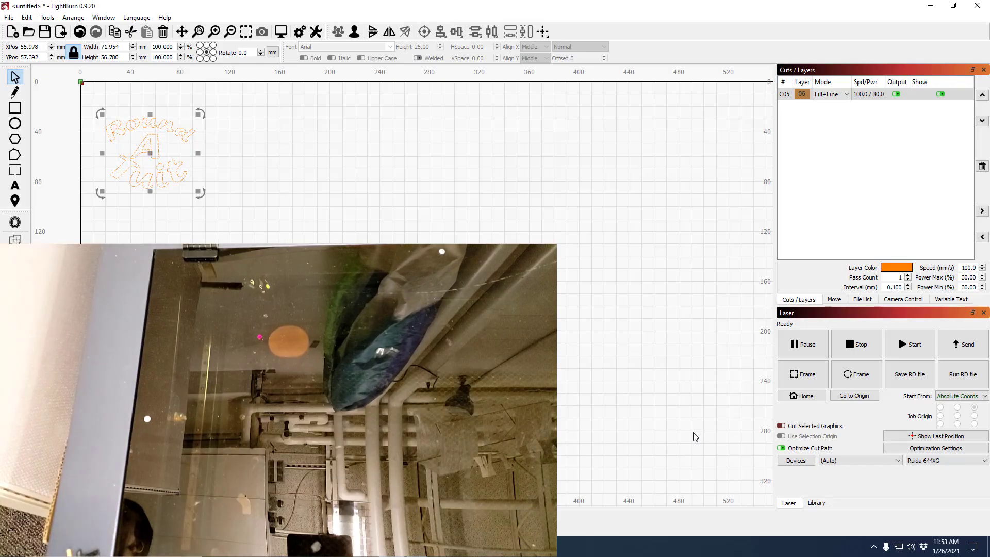
Step: Frame the design on the wood slice, nudge it to X 55.111, Y 60.122 mm, then frame again
click(843, 379)
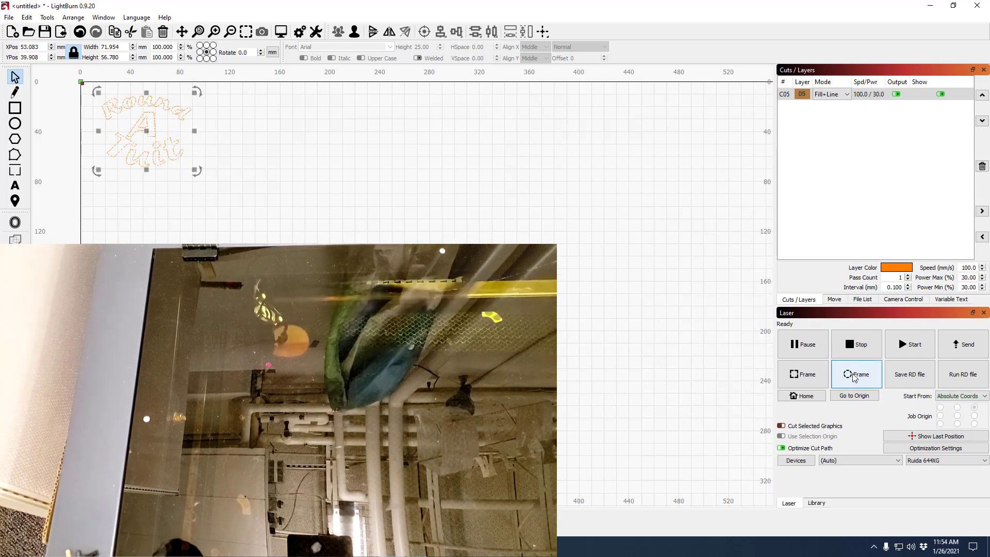
key(ctrl+z)
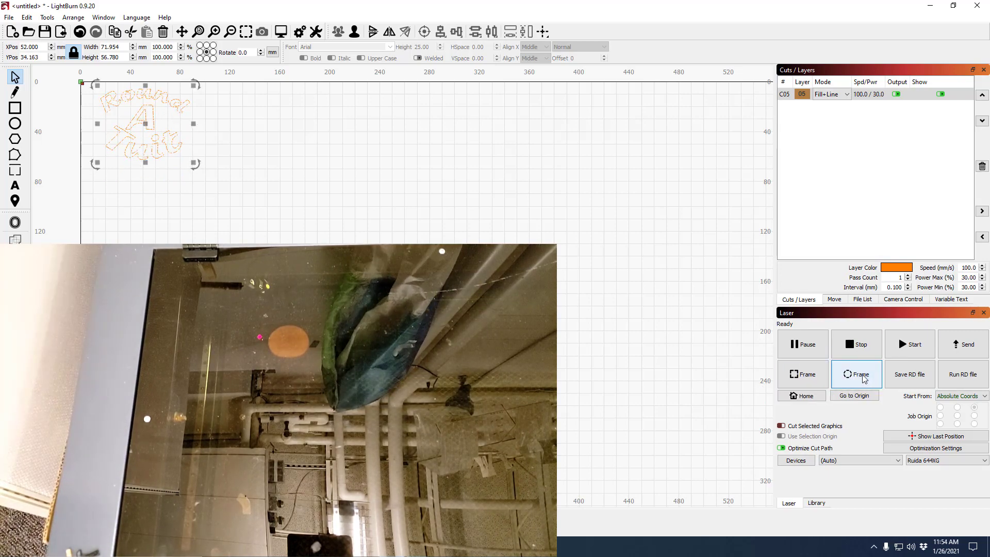
key(ctrl+z)
key(ctrl+z)
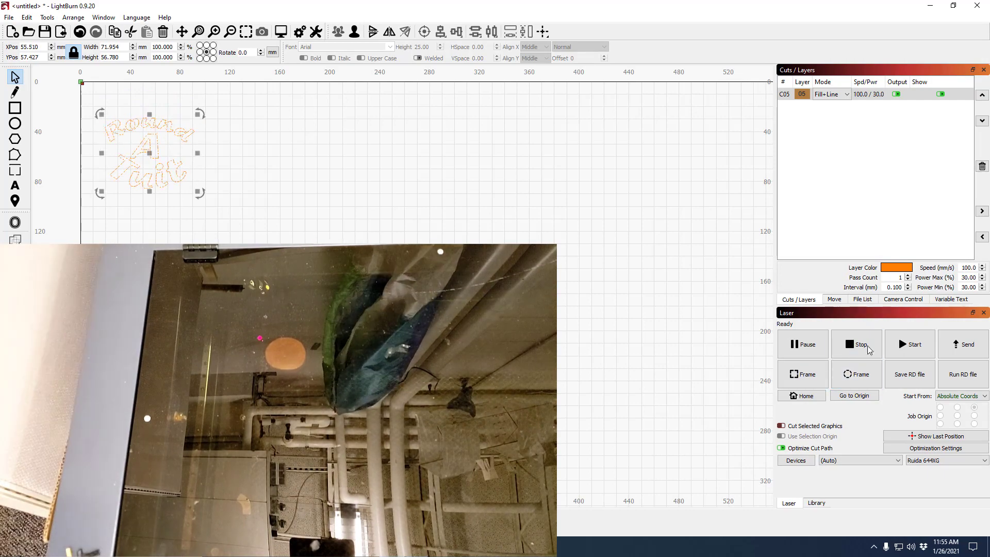
click(858, 383)
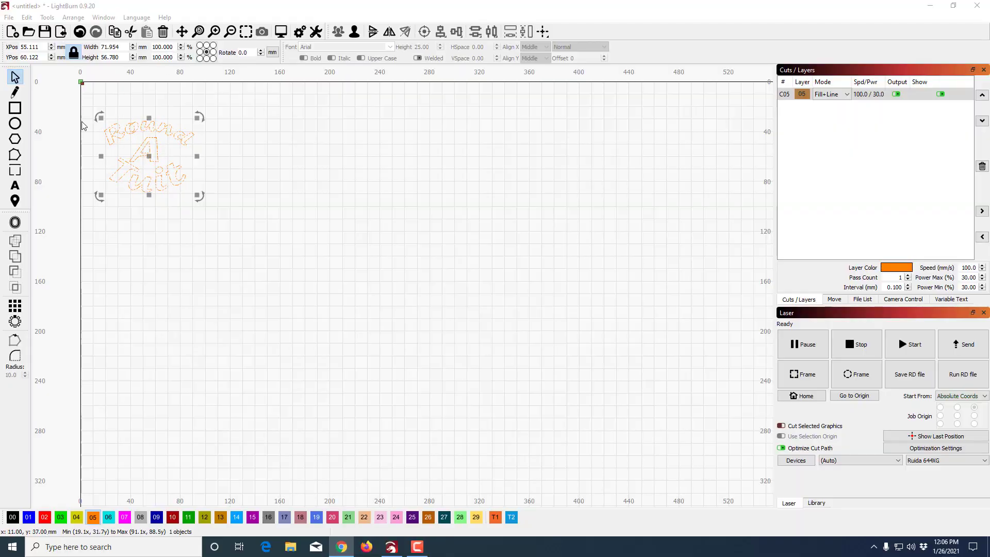
Step: Start a new project, discarding changes, and draw a circle near the top-left of the work area
click(9, 17)
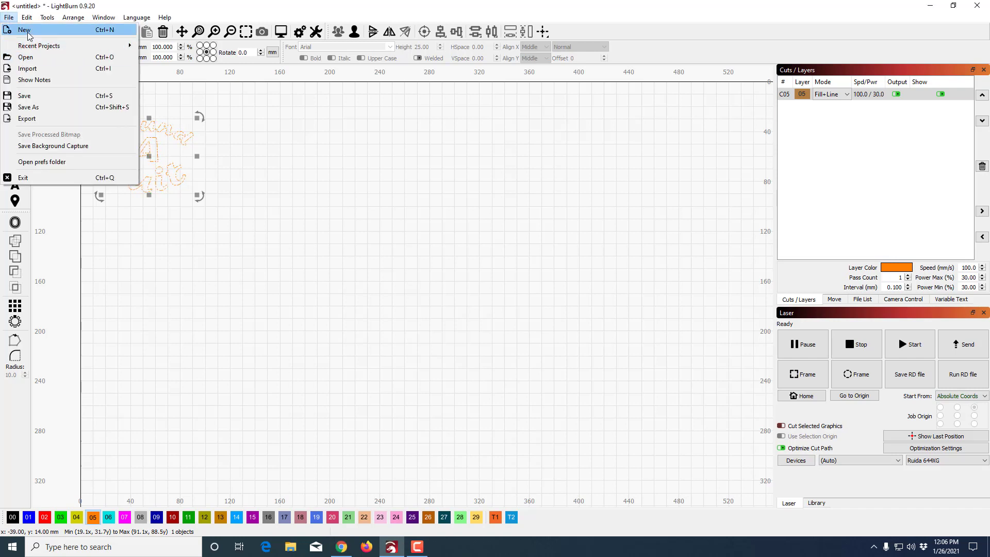
click(26, 30)
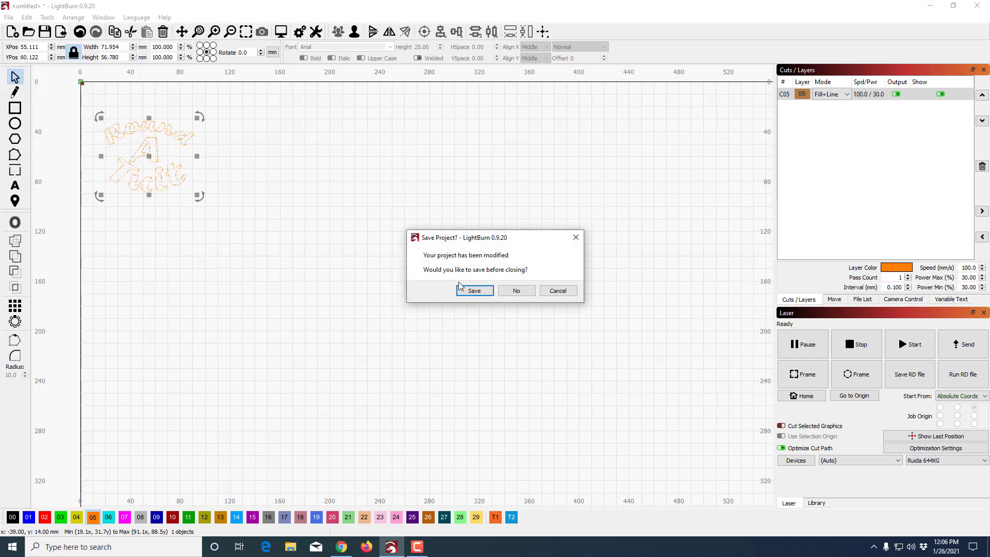
click(516, 291)
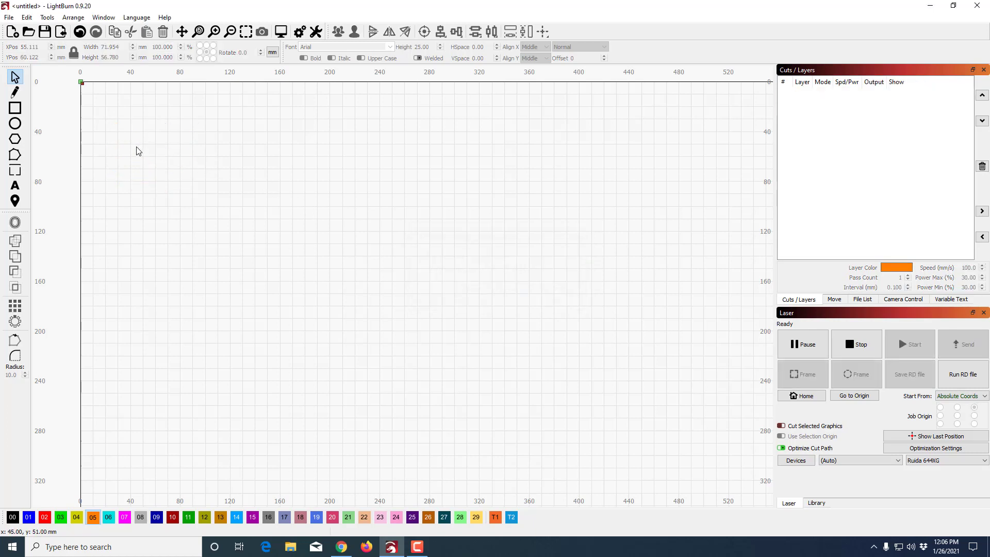
key(e)
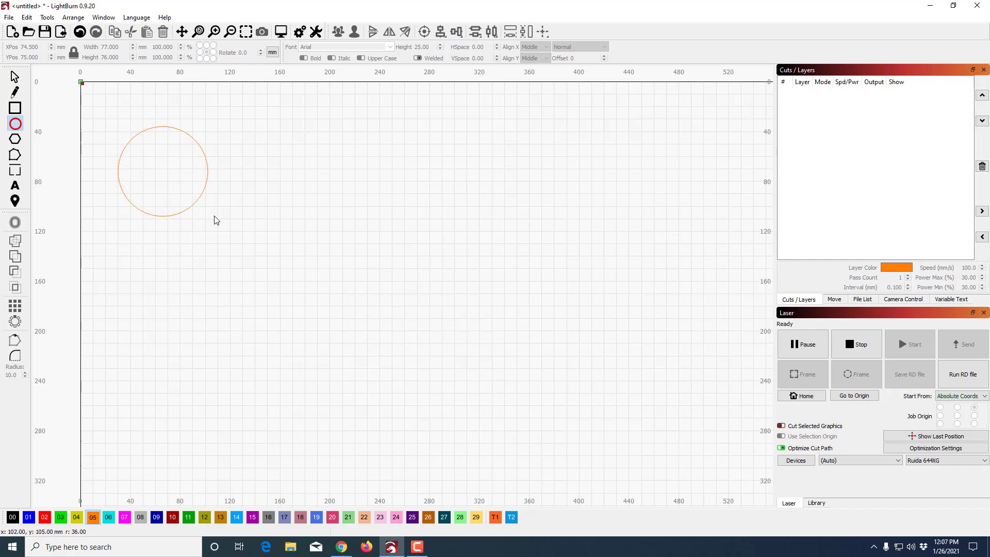
drag(220, 225, 220, 226)
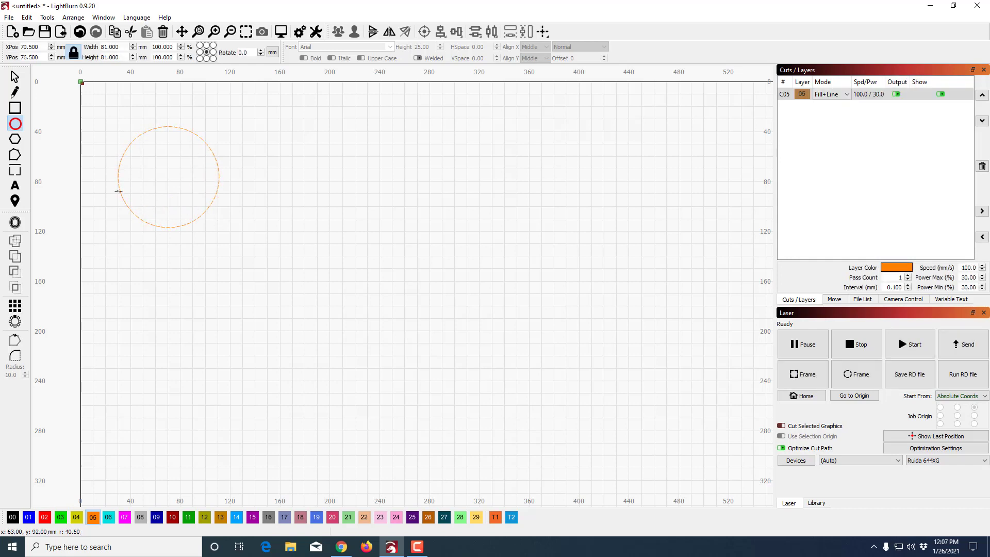
Step: Add the text 'Live Love Laugh' and set its font to Arial Black
click(15, 185)
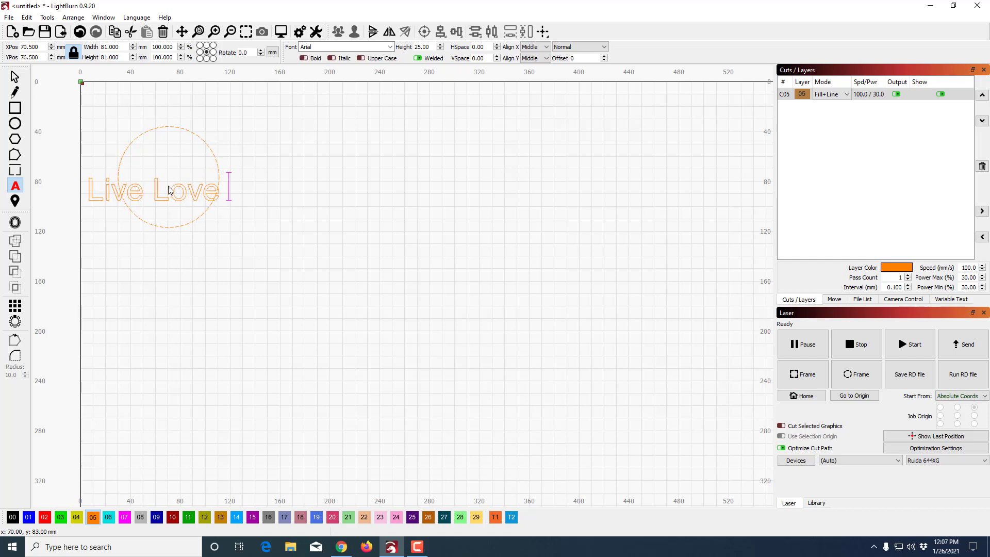
text(aught)
key(BackSpace)
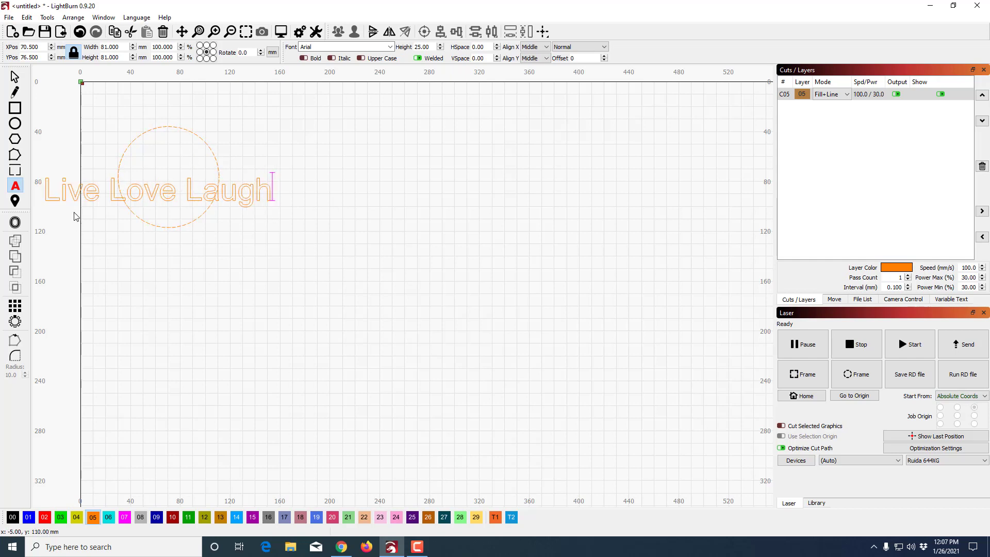
click(342, 47)
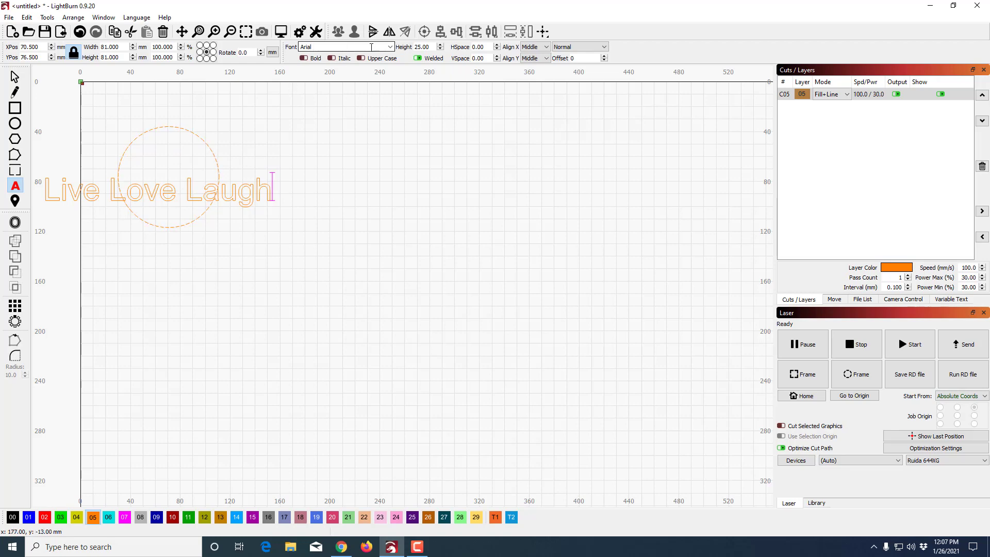
click(391, 47)
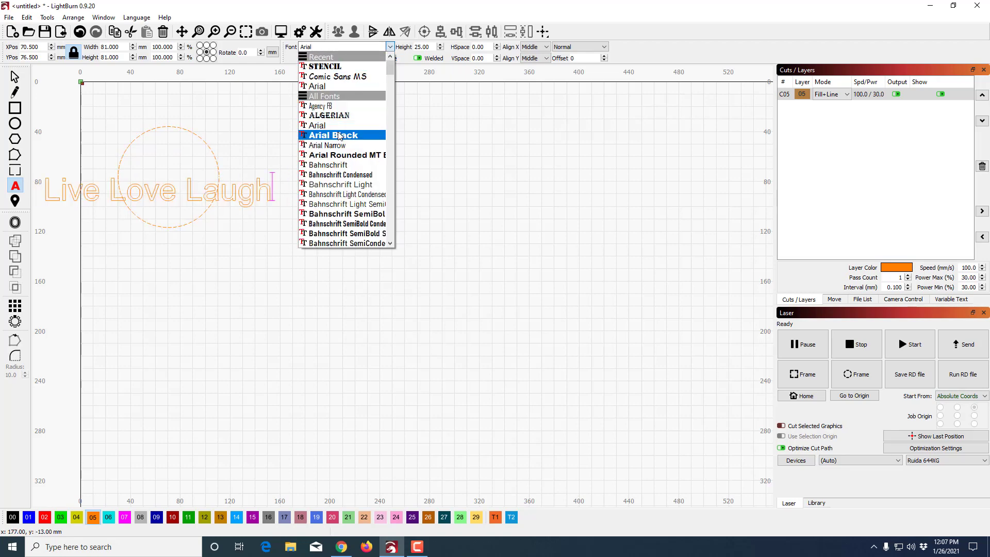
click(339, 136)
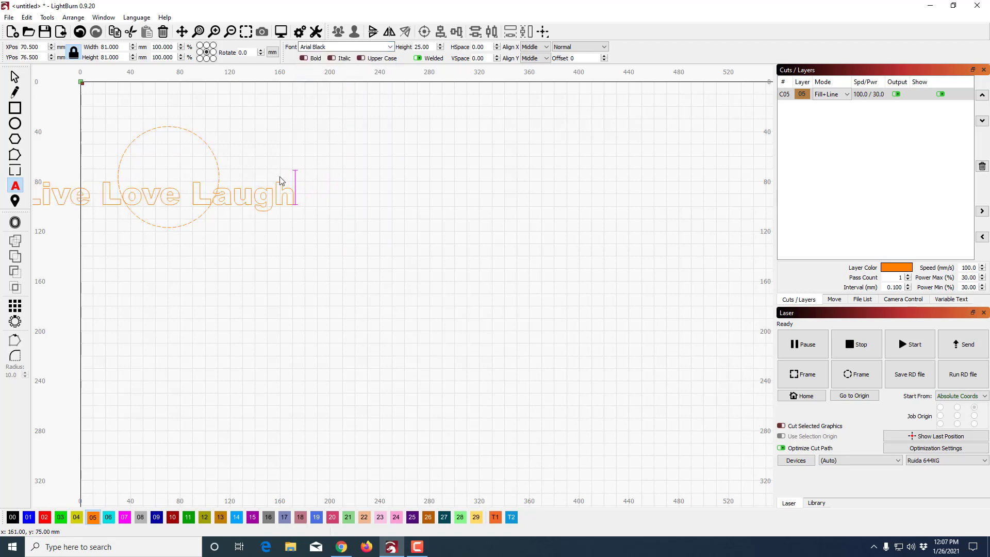
Step: Select both the text and the circle
click(15, 77)
scroll(154, 160, down, 3)
scroll(158, 163, down, 1)
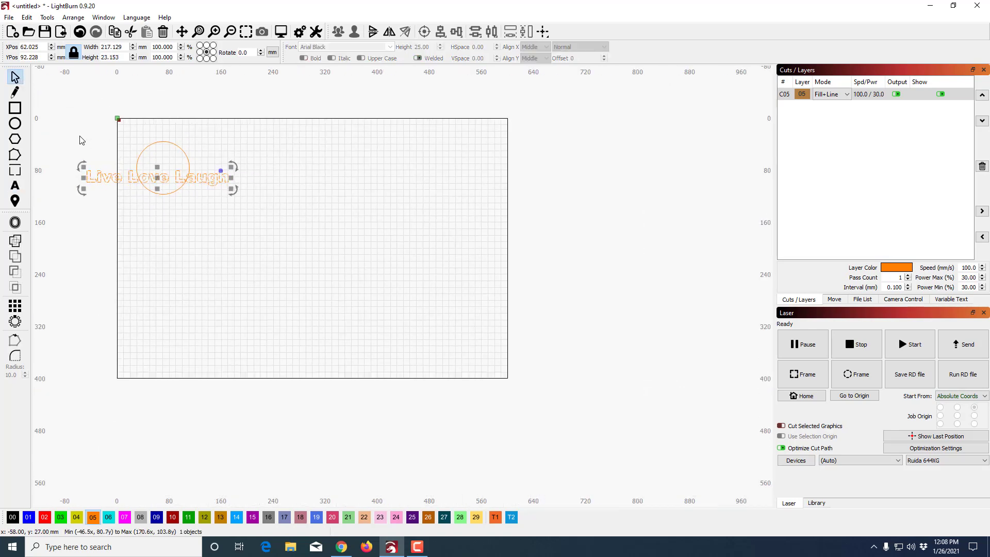
drag(73, 138, 266, 216)
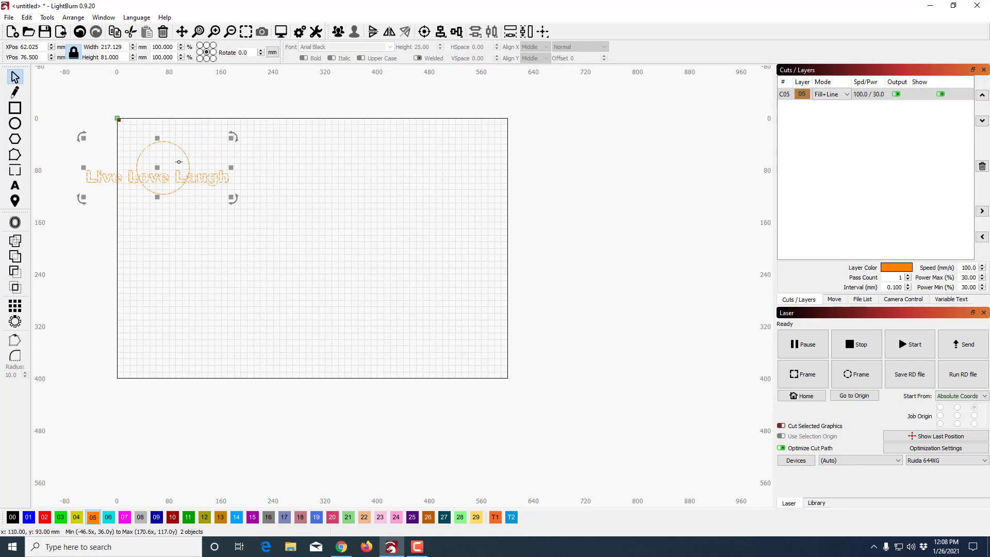
click(46, 17)
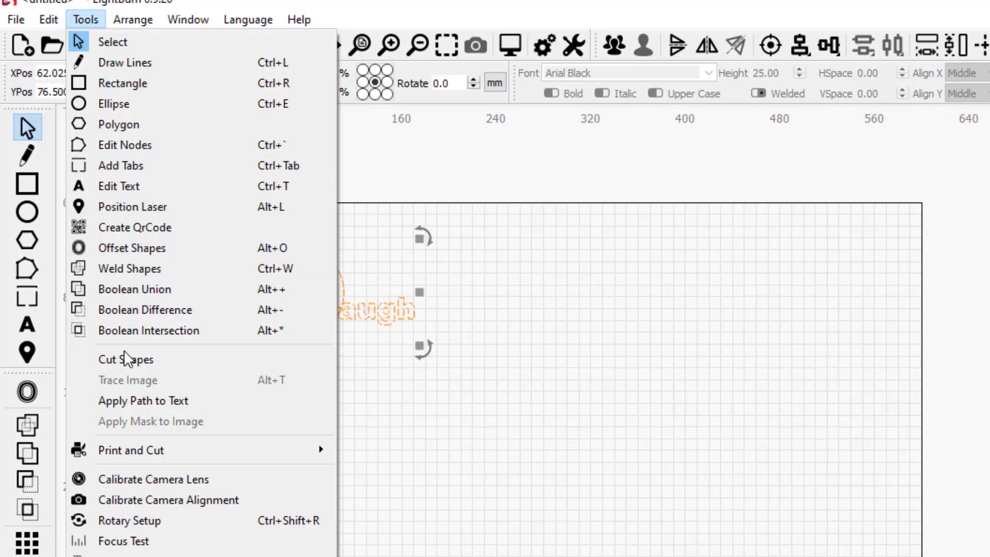
Step: Wrap the 'Live Love Laugh' text around the circle with Apply Path to Text
click(152, 401)
click(85, 19)
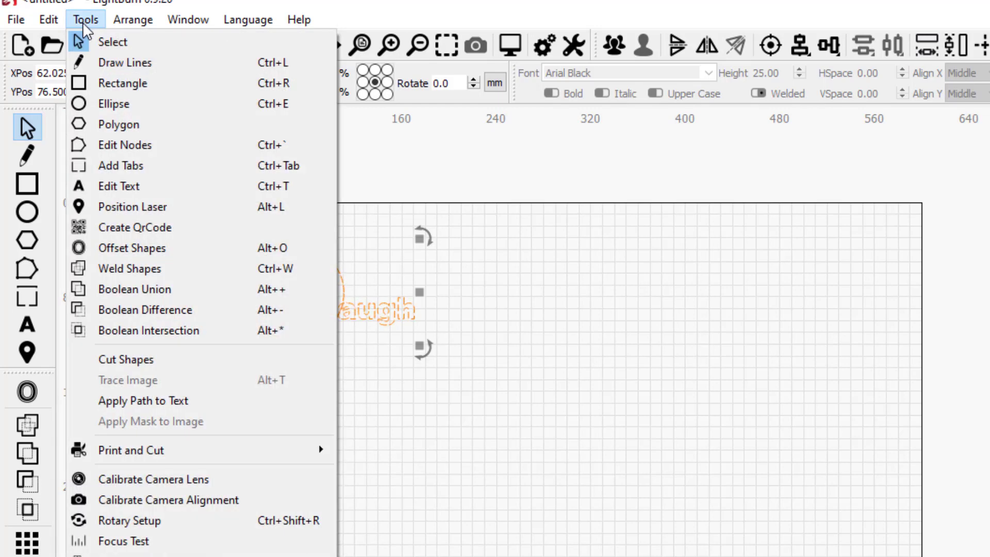
click(149, 403)
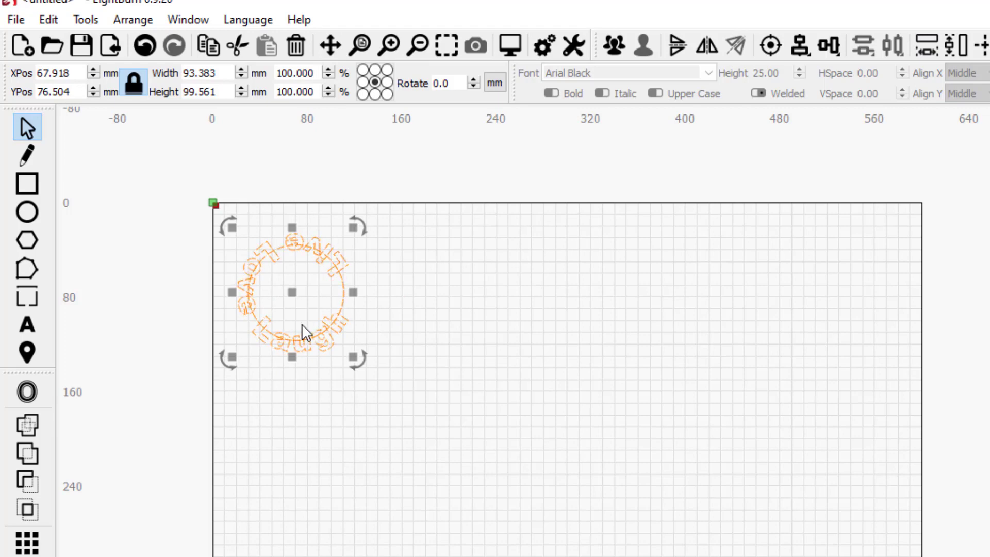
Step: Rotate the circular text slightly clockwise and shrink it to roughly 92 × 92 mm
scroll(323, 310, up, 4)
drag(115, 120, 437, 436)
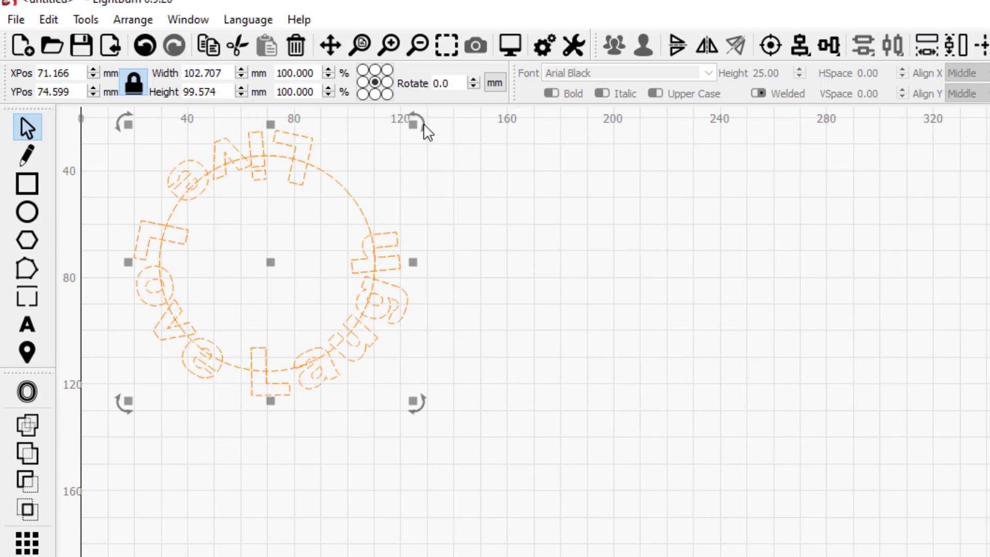
drag(416, 124, 259, 169)
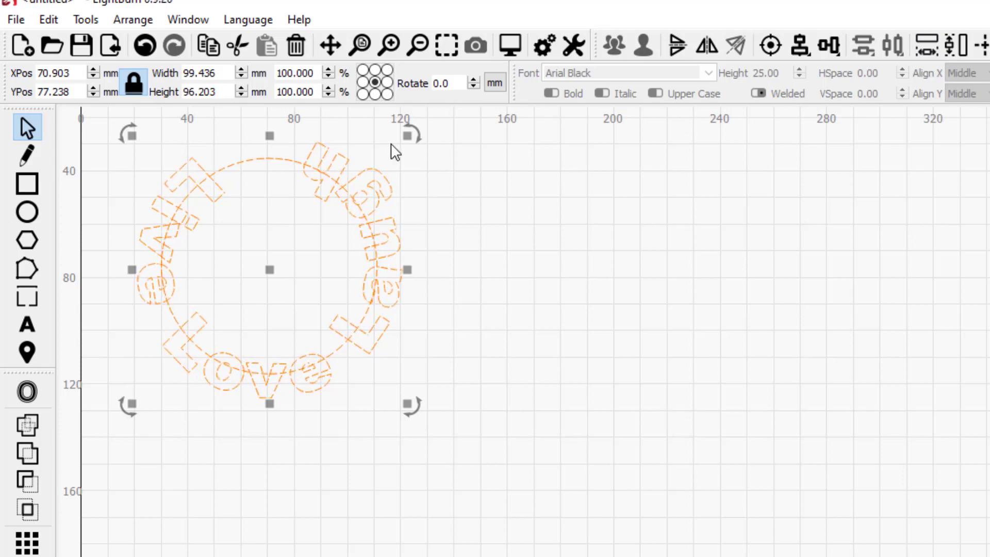
drag(407, 136, 374, 135)
click(244, 204)
click(375, 252)
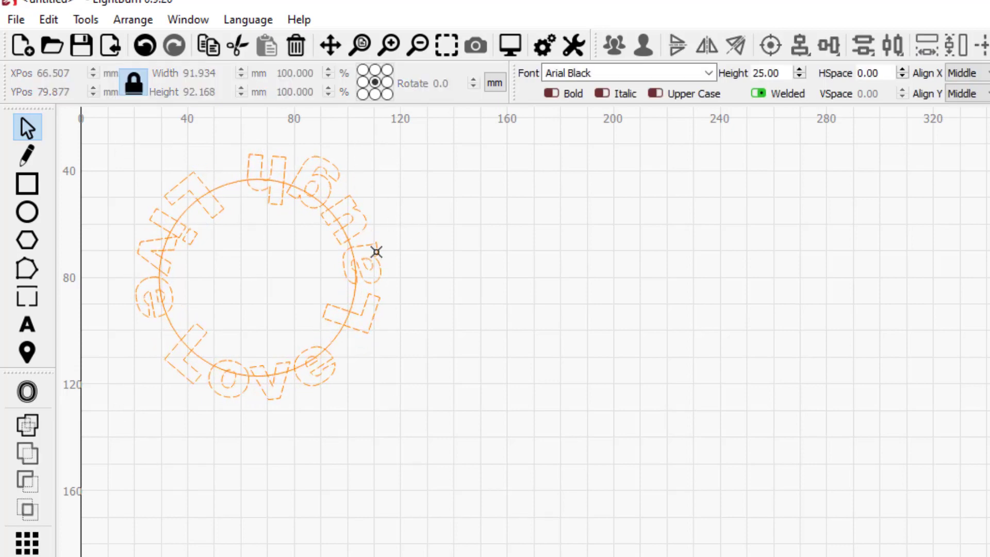
Step: Convert the curved text to paths and delete the guide circle
right_click(378, 254)
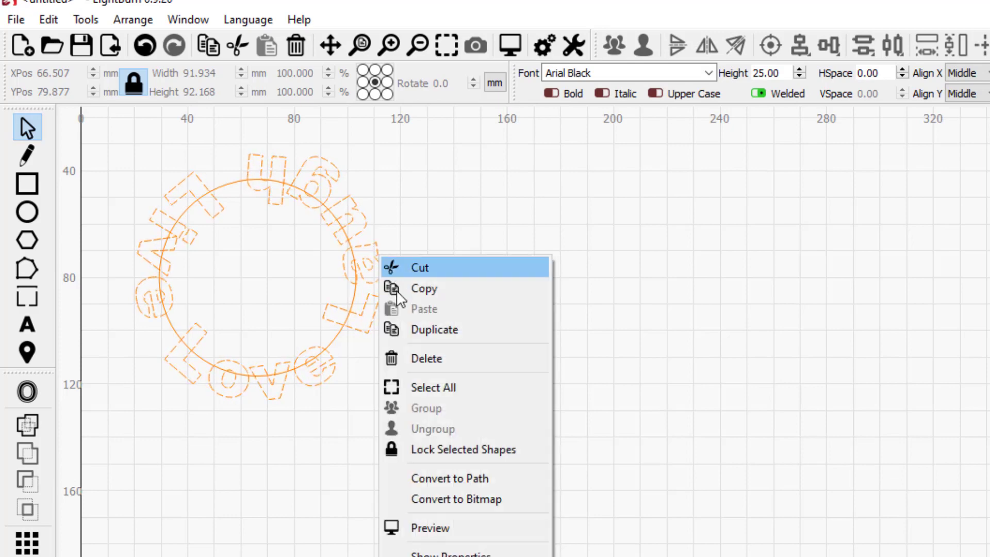
click(433, 479)
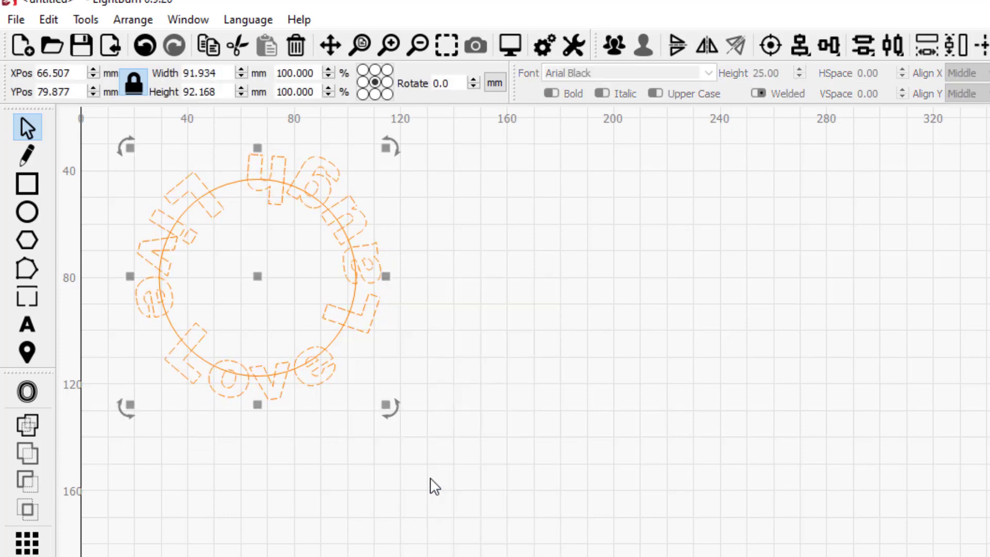
click(332, 341)
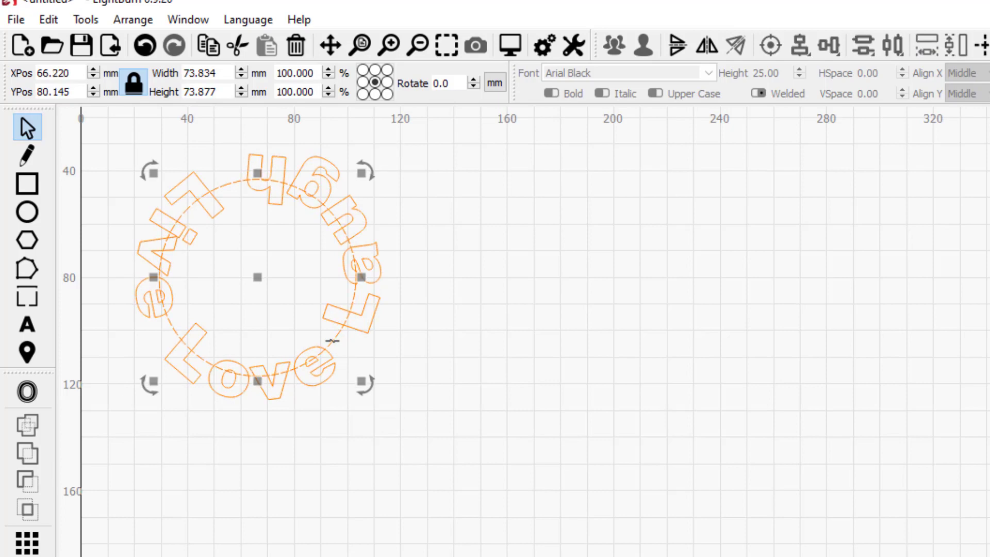
key(Delete)
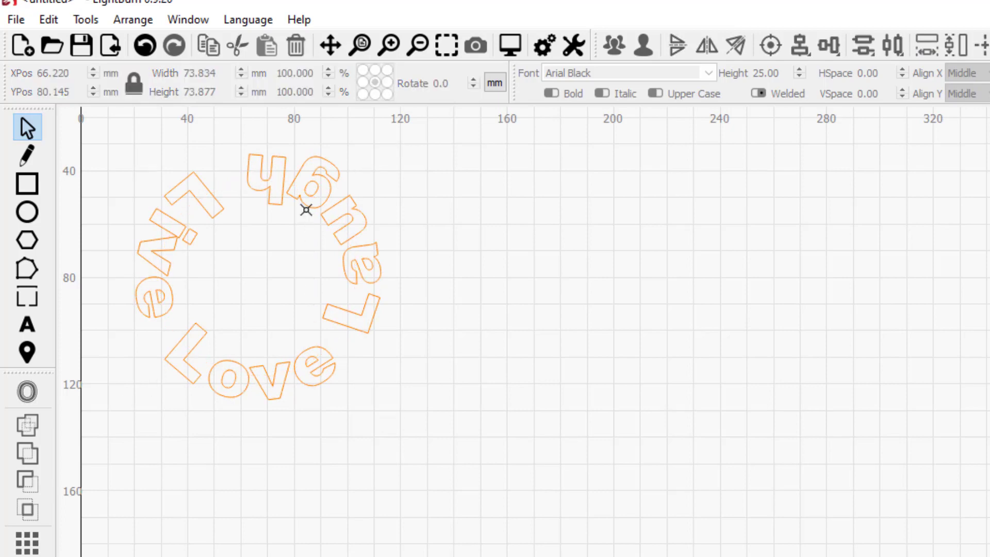
Step: Select the whole ring of letters and scale it down to about 59 mm wide
click(316, 189)
key(Escape)
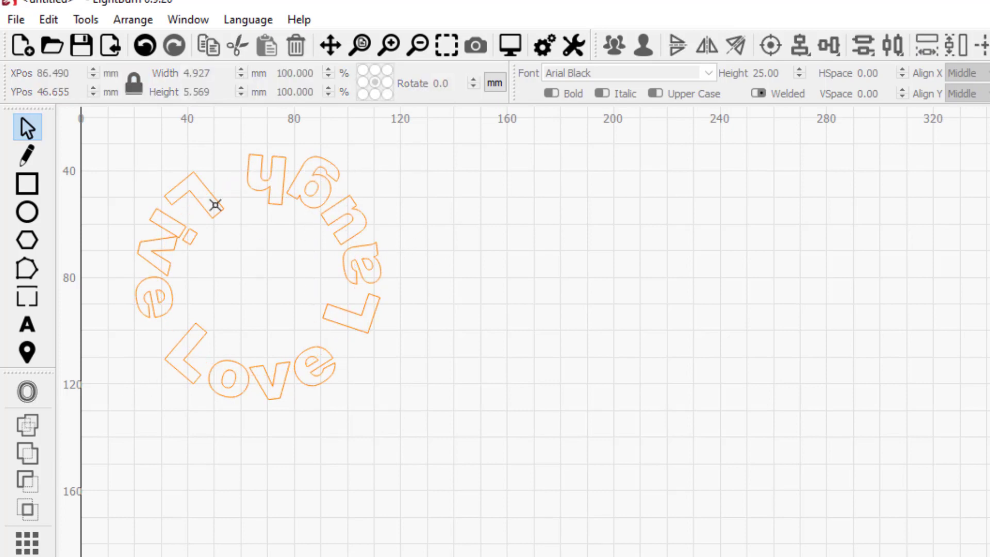
drag(103, 136, 448, 450)
drag(385, 402, 299, 325)
Step: Move the letter ring to X 53.551, Y 73.865 mm and frame it on the workpiece
drag(230, 303, 240, 333)
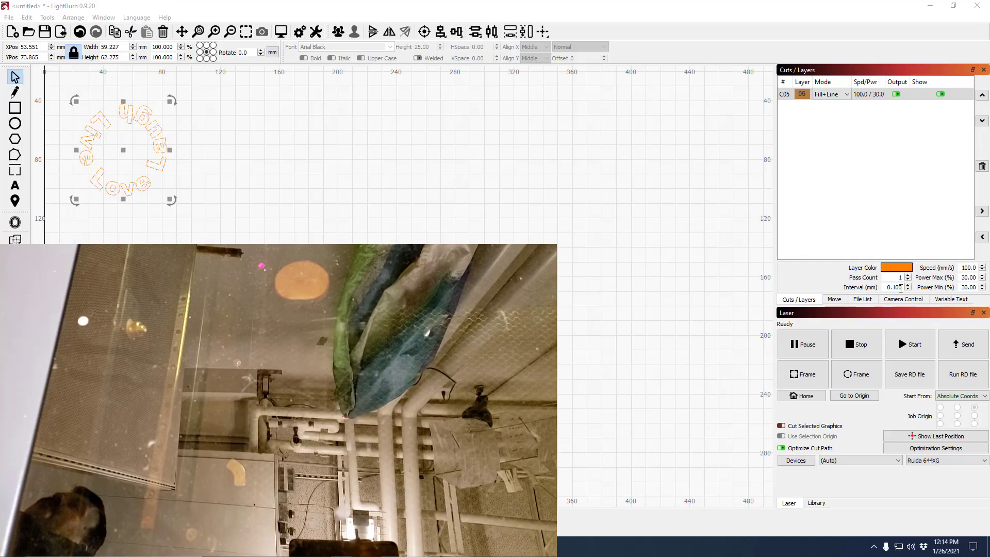
click(854, 375)
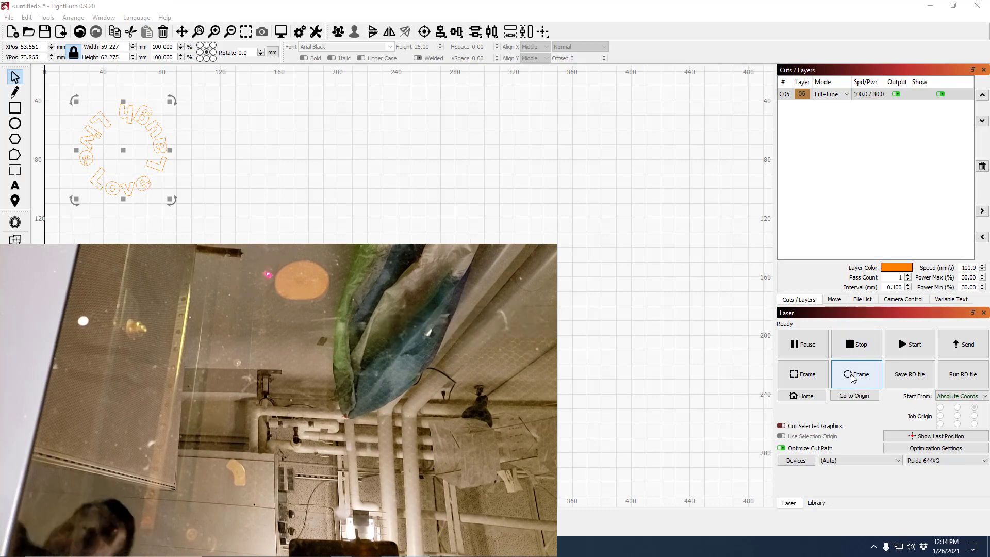